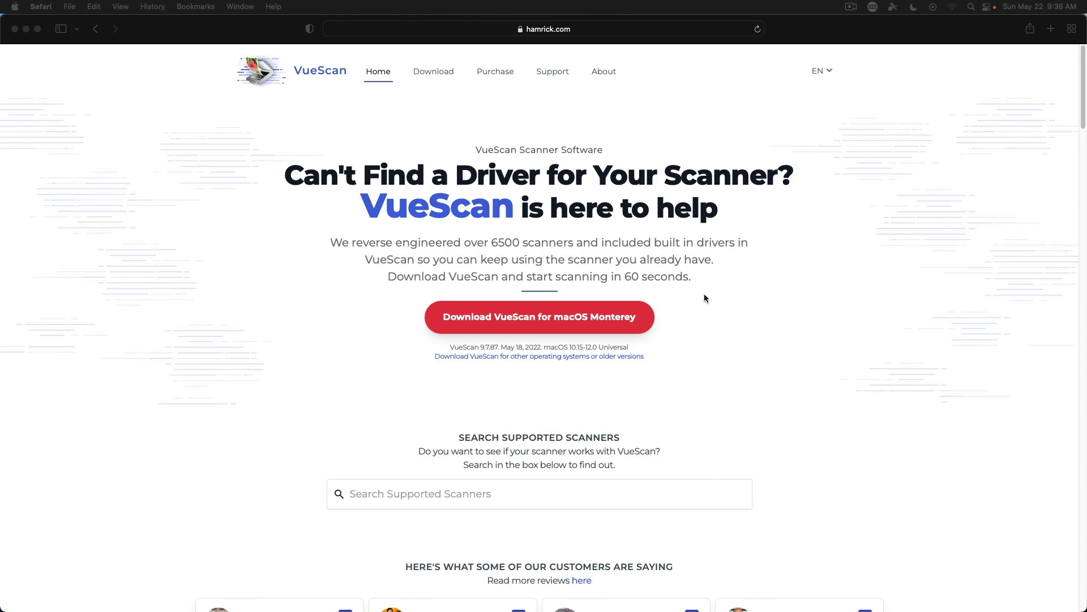
# Step: Go to the Purchase page on hamrick.com to see VueScan edition prices
pyautogui.click(496, 71)
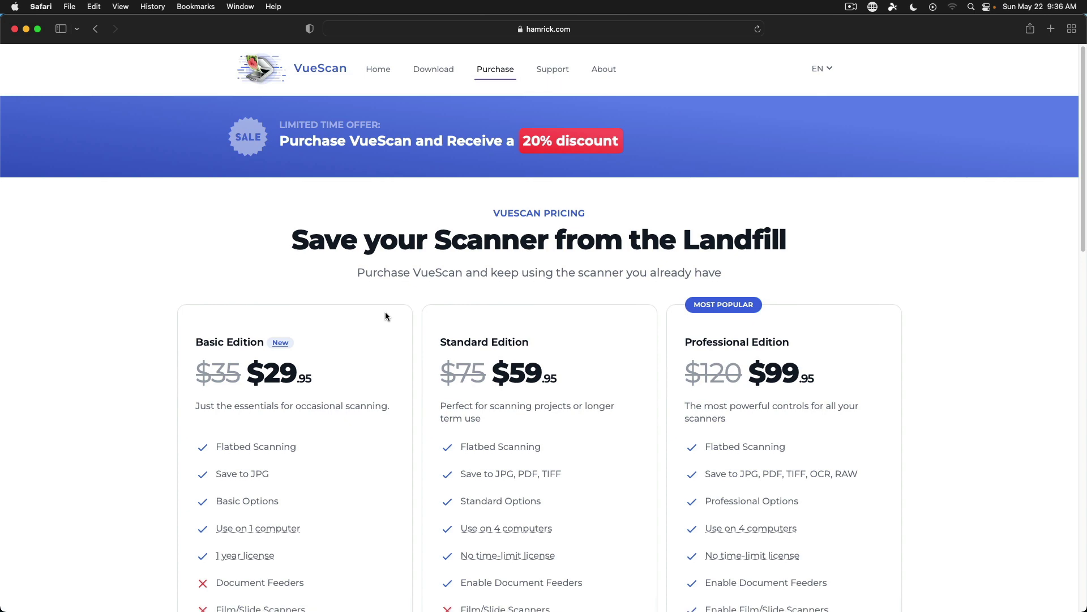
# Step: Scroll the pricing cards to compare Basic, Standard and Professional editions and their features
pyautogui.scroll(-5, 386, 316)
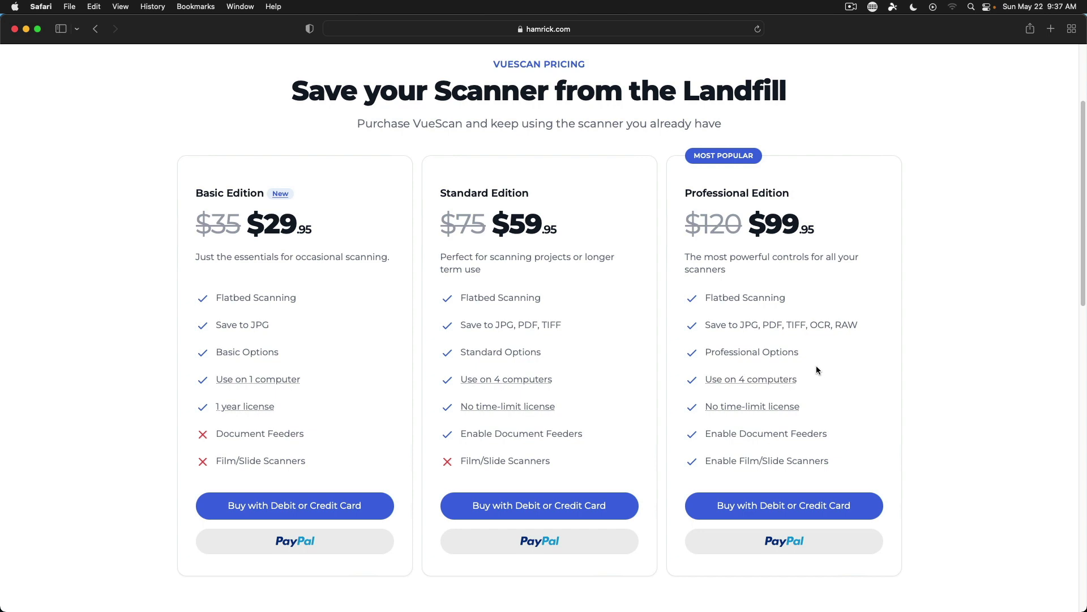
pyautogui.scroll(3, 762, 303)
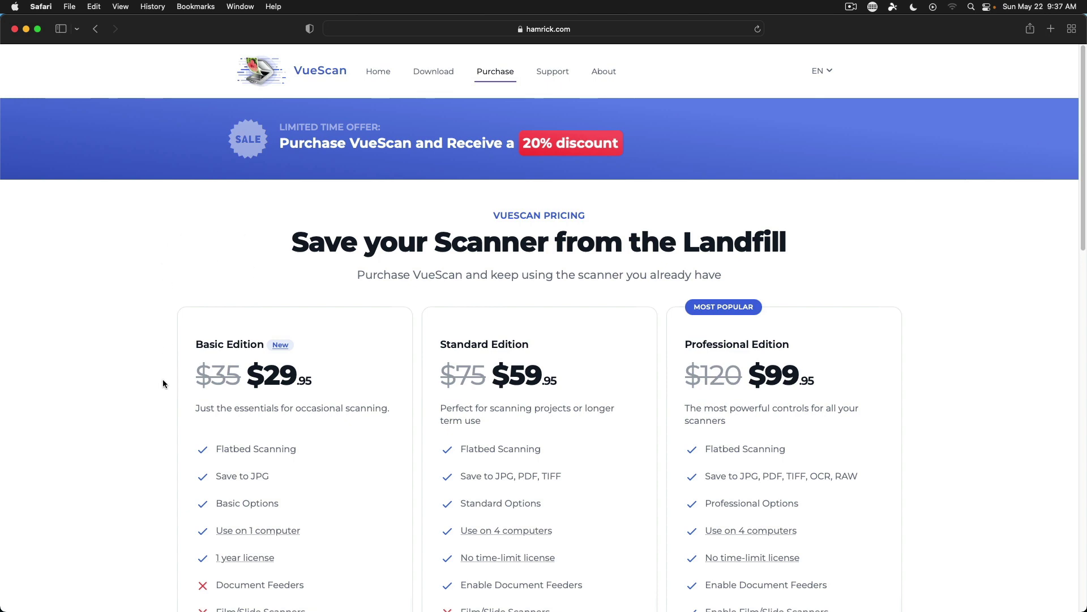
pyautogui.scroll(-3, 166, 397)
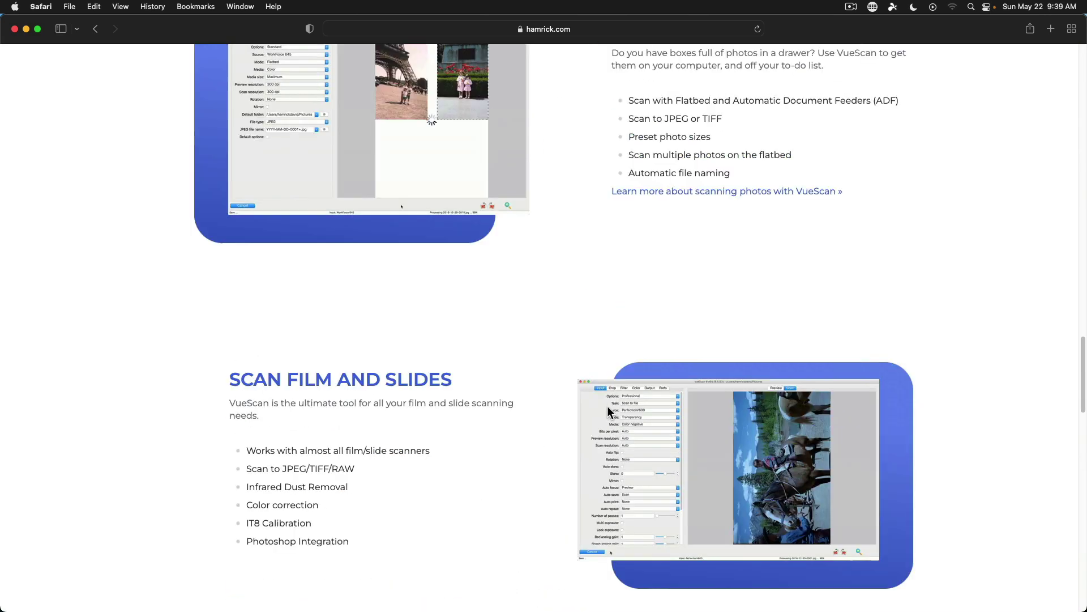
# Step: Scroll back to the top of the VueScan homepage
pyautogui.scroll(10, 608, 407)
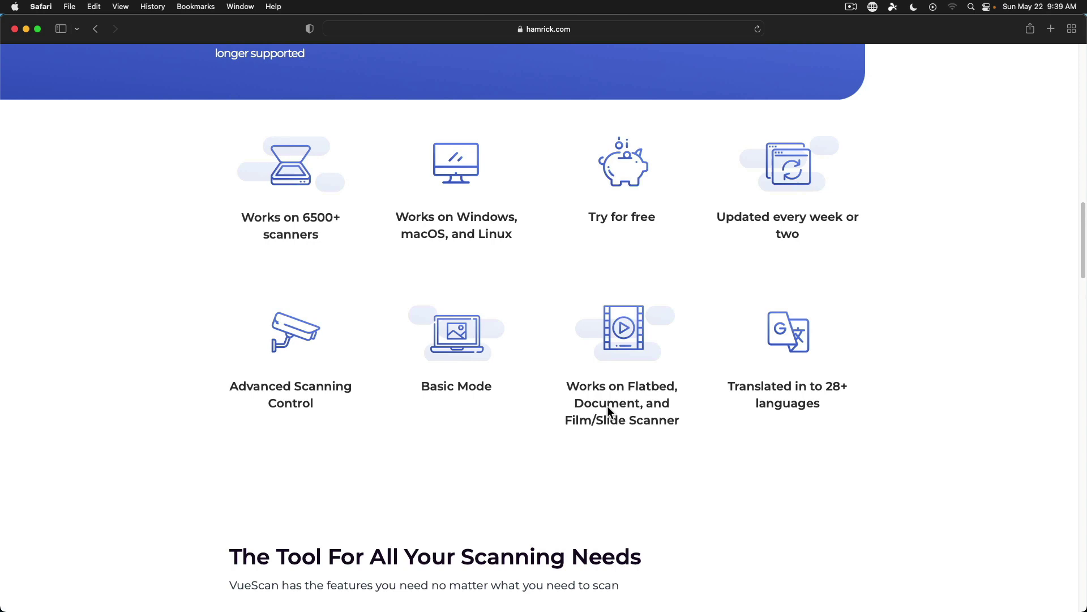
pyautogui.scroll(10, 608, 407)
pyautogui.scroll(10, 609, 407)
pyautogui.scroll(10, 608, 407)
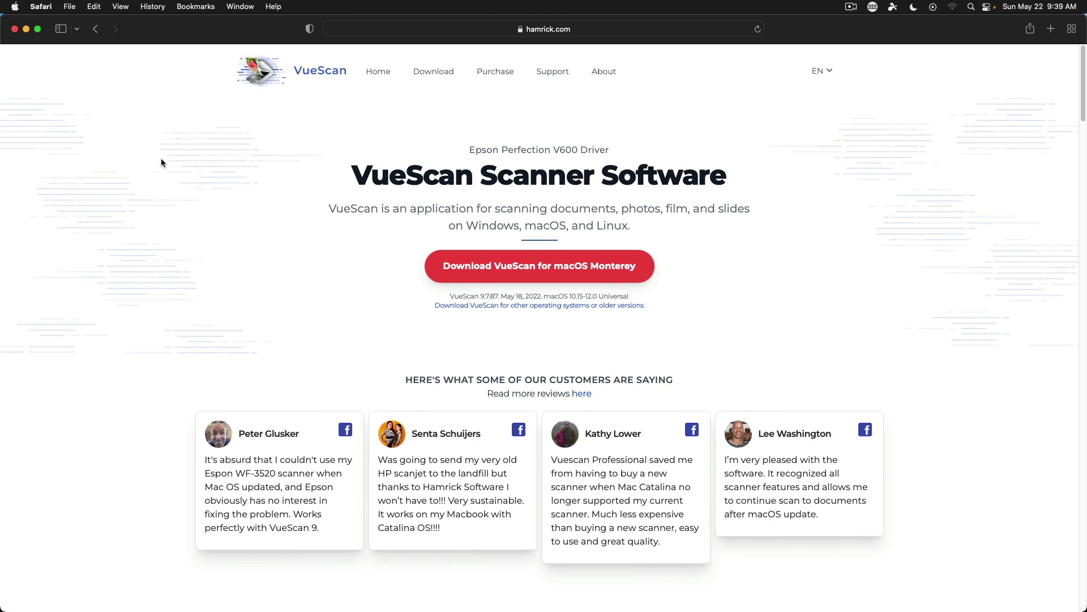
# Step: Hide Safari and launch VueScan through a Spotlight search for 'vue'
pyautogui.press('super+h')
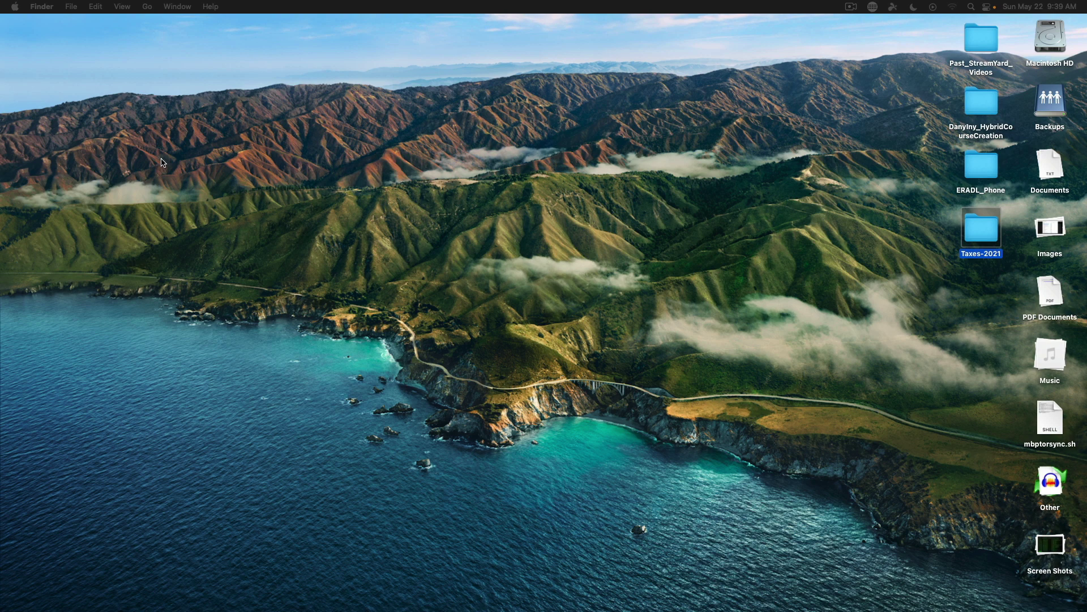
pyautogui.press('super+space')
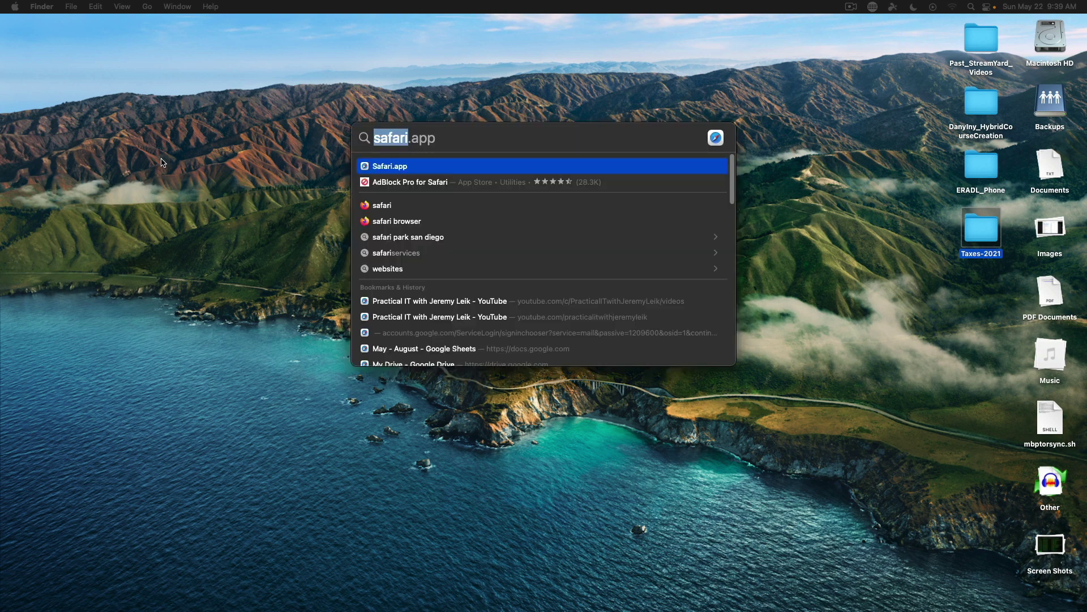
pyautogui.write('v')
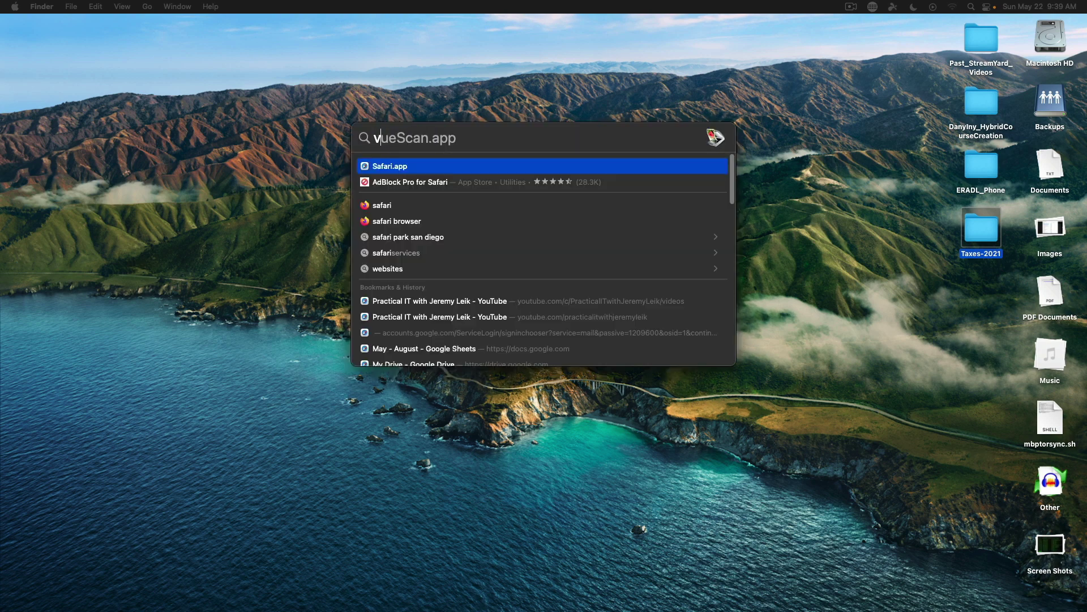
pyautogui.write('ue')
pyautogui.press('Return')
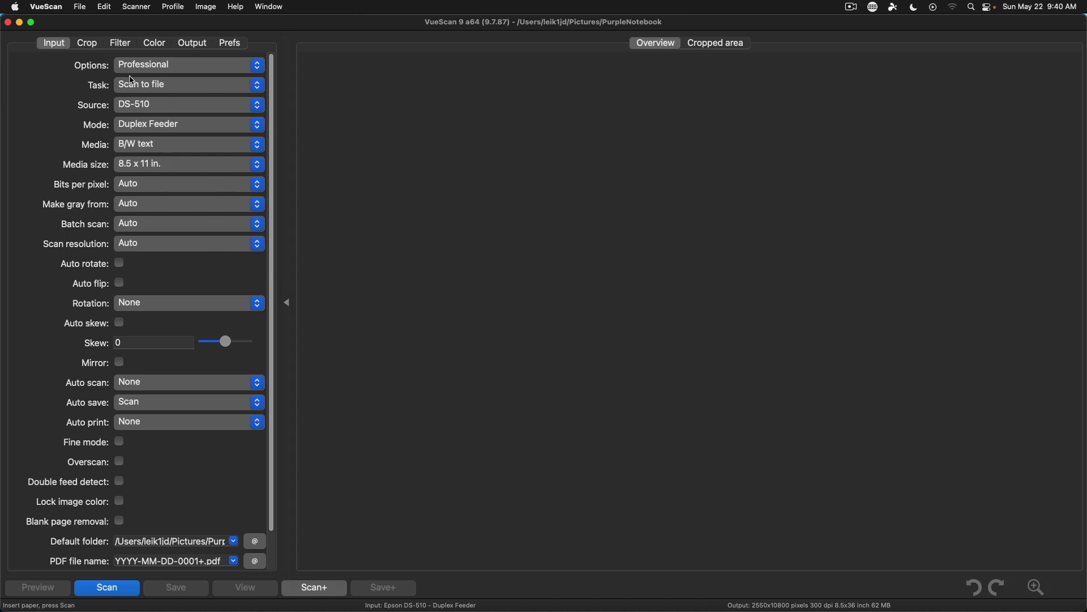
# Step: Set VueScan's Options level to Basic, then bring up the option-level list again
pyautogui.click(173, 72)
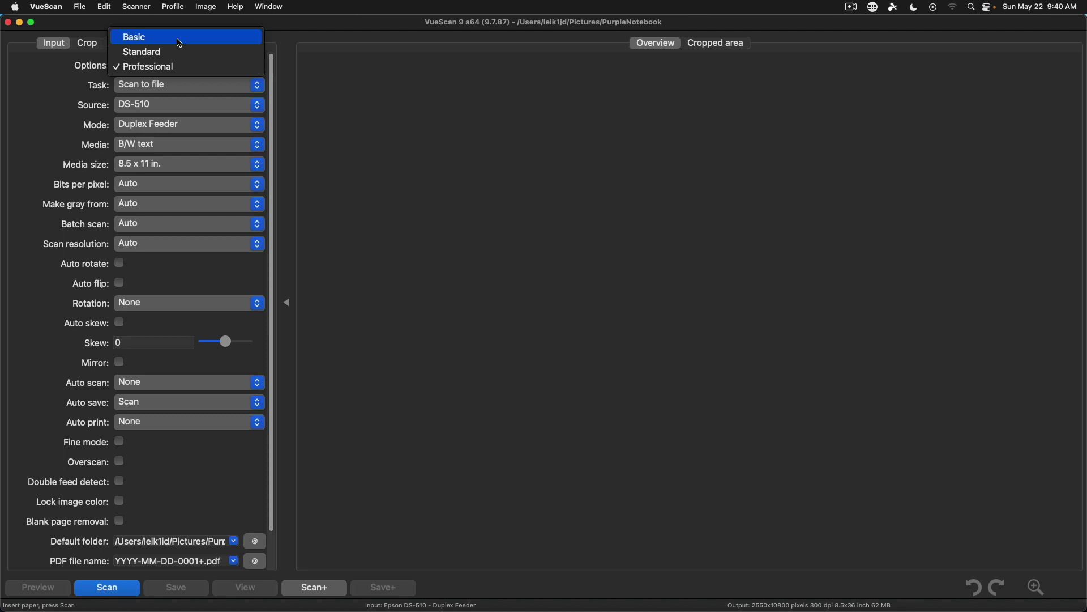
pyautogui.click(170, 38)
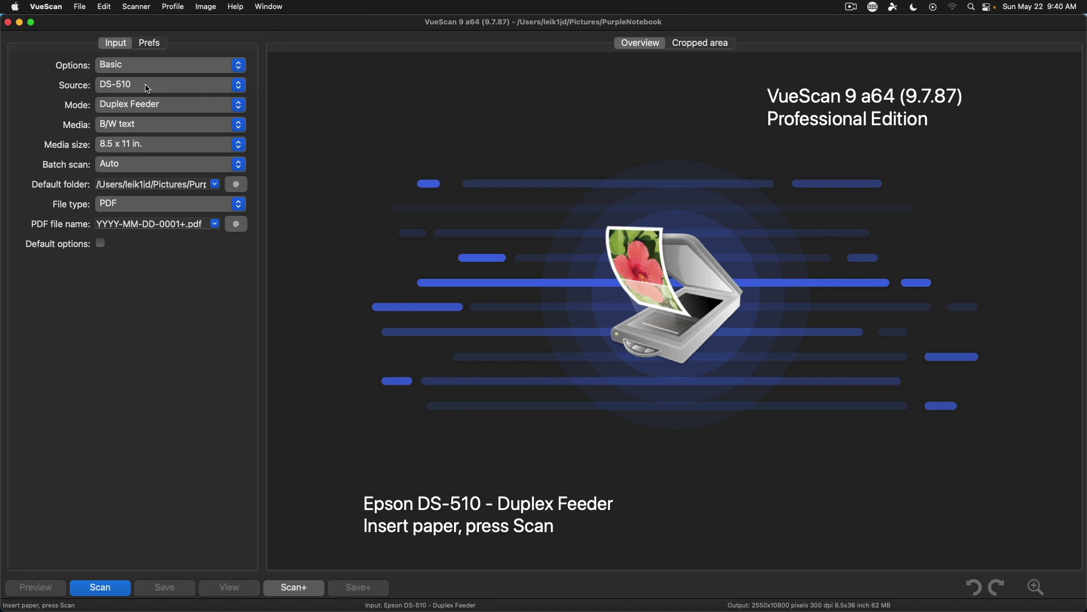
pyautogui.click(153, 66)
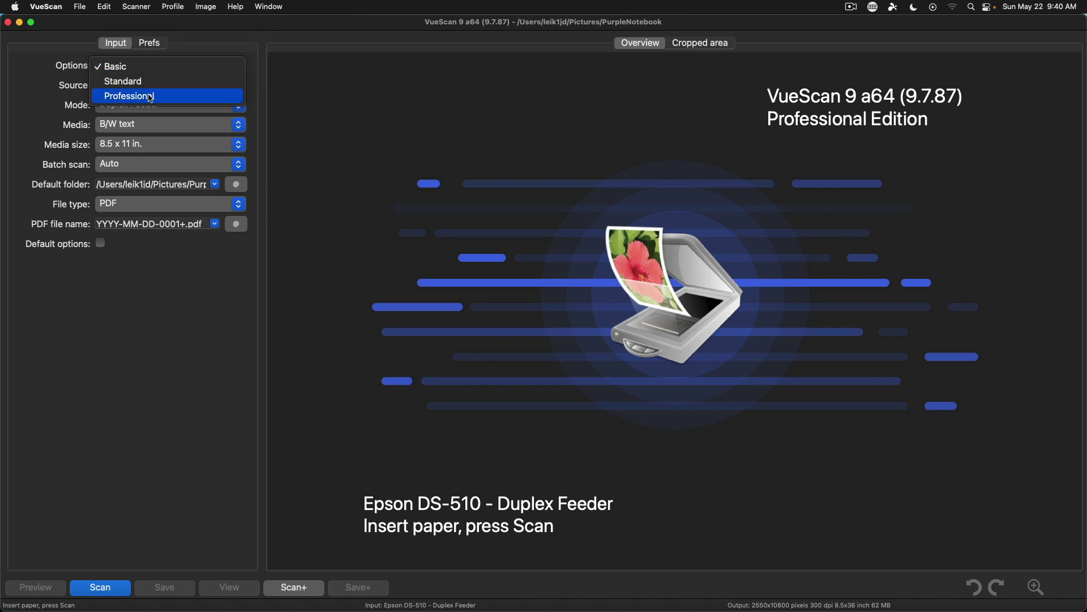
# Step: Switch back to the Professional option level and confirm Duplex Feeder mode
pyautogui.click(151, 94)
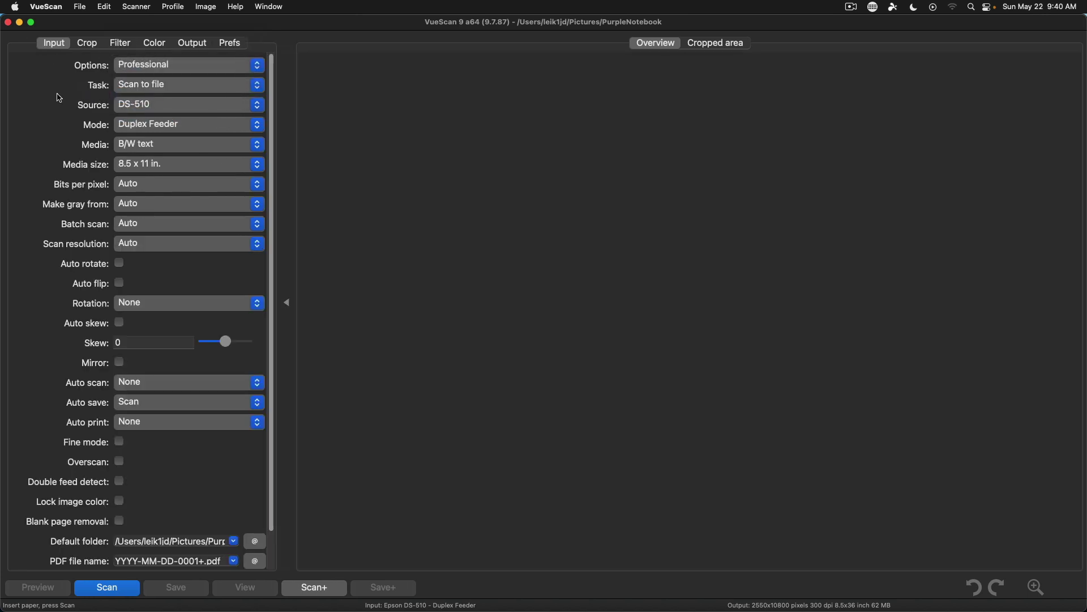
pyautogui.click(151, 126)
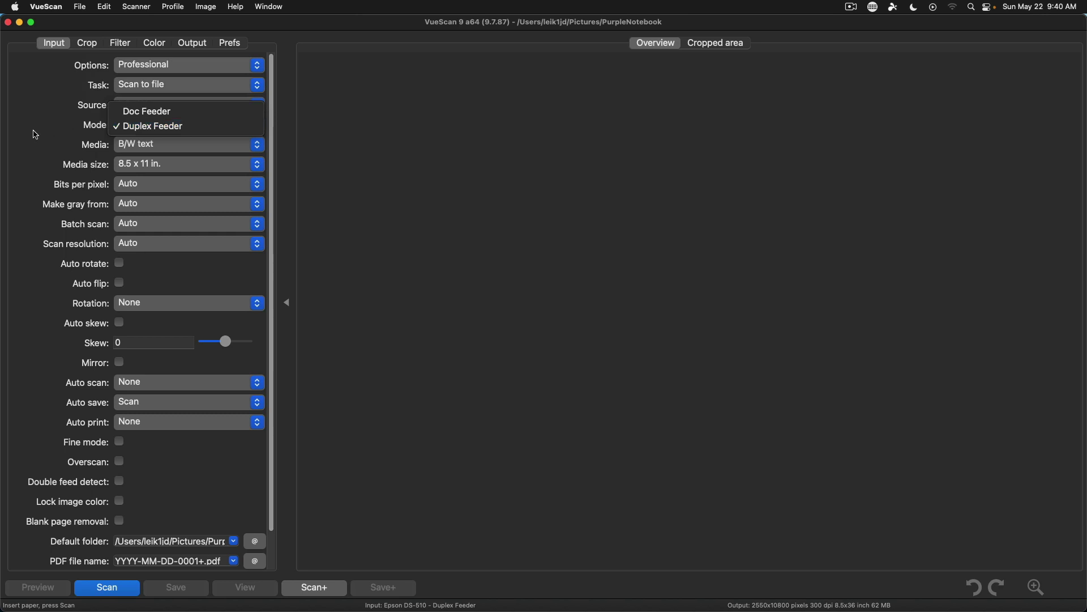
pyautogui.click(33, 135)
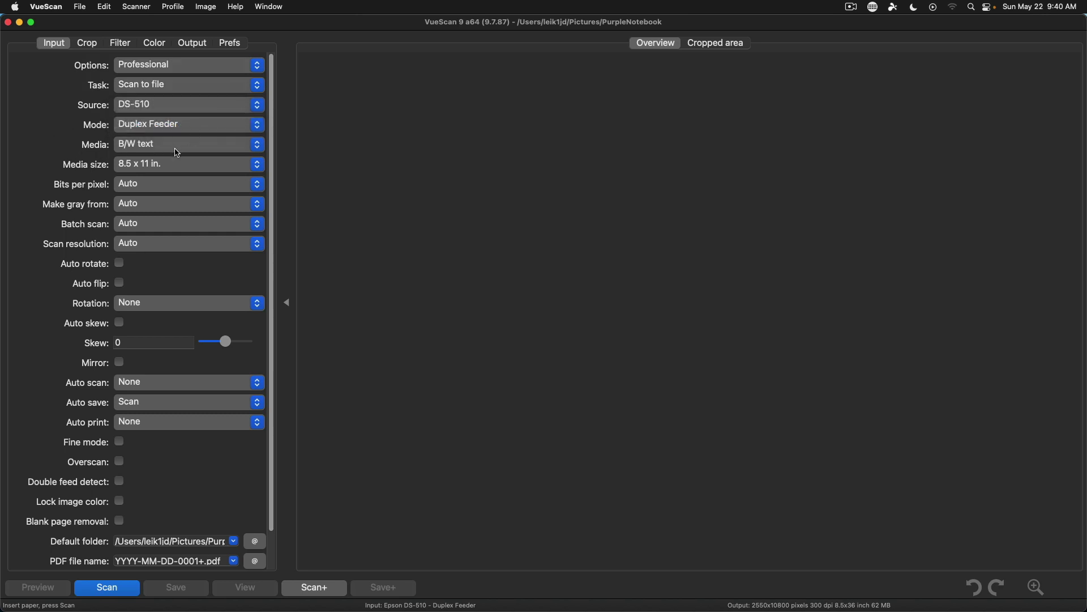
# Step: Confirm Auto scan resolution and check the PurpleNotebook default save folder path
pyautogui.scroll(-3, 174, 276)
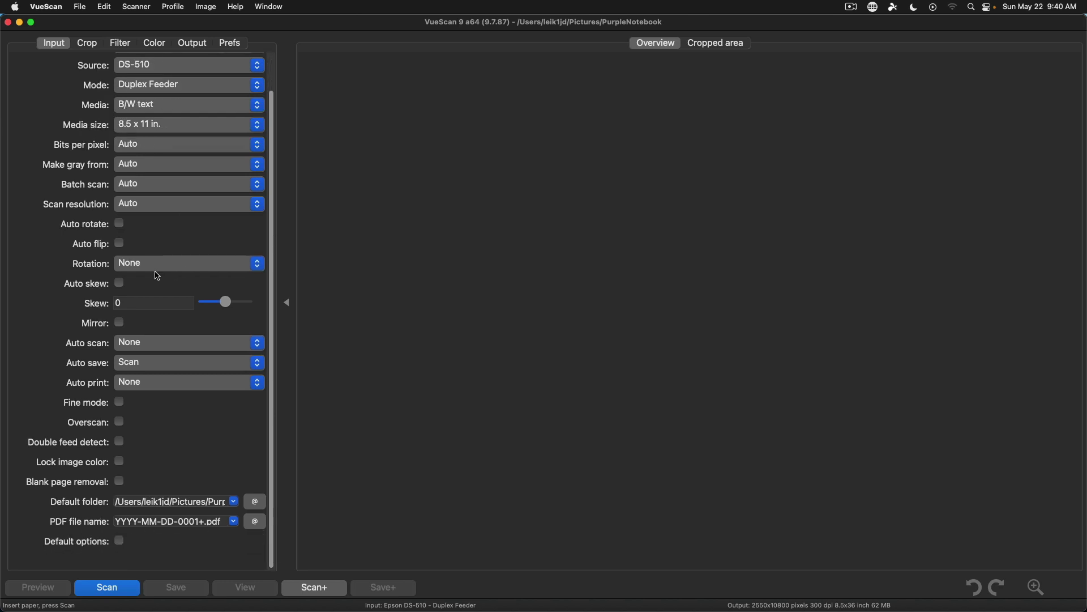
pyautogui.click(175, 206)
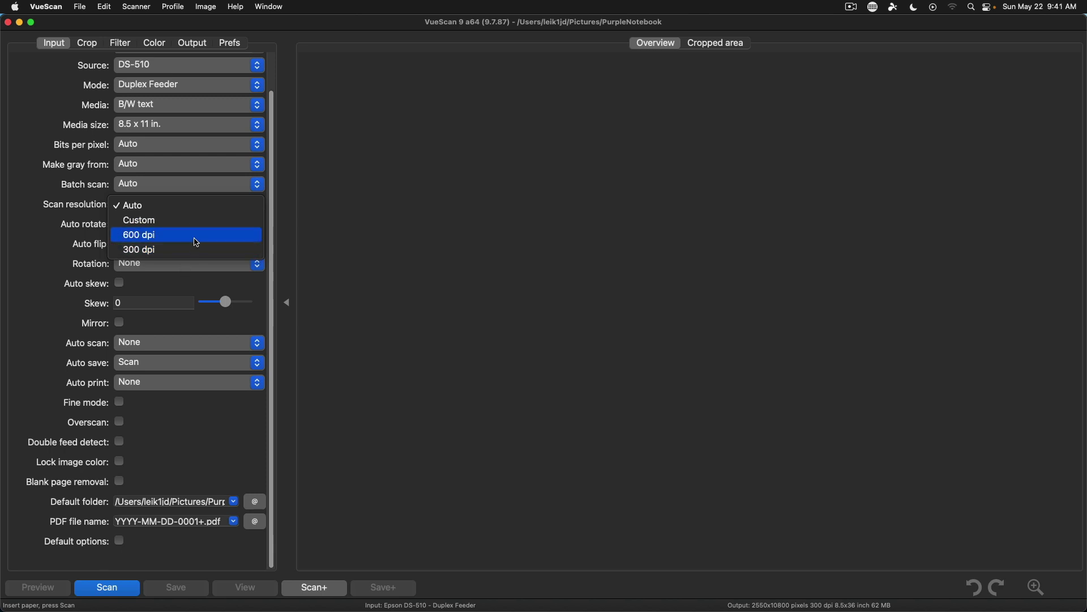
pyautogui.click(7, 220)
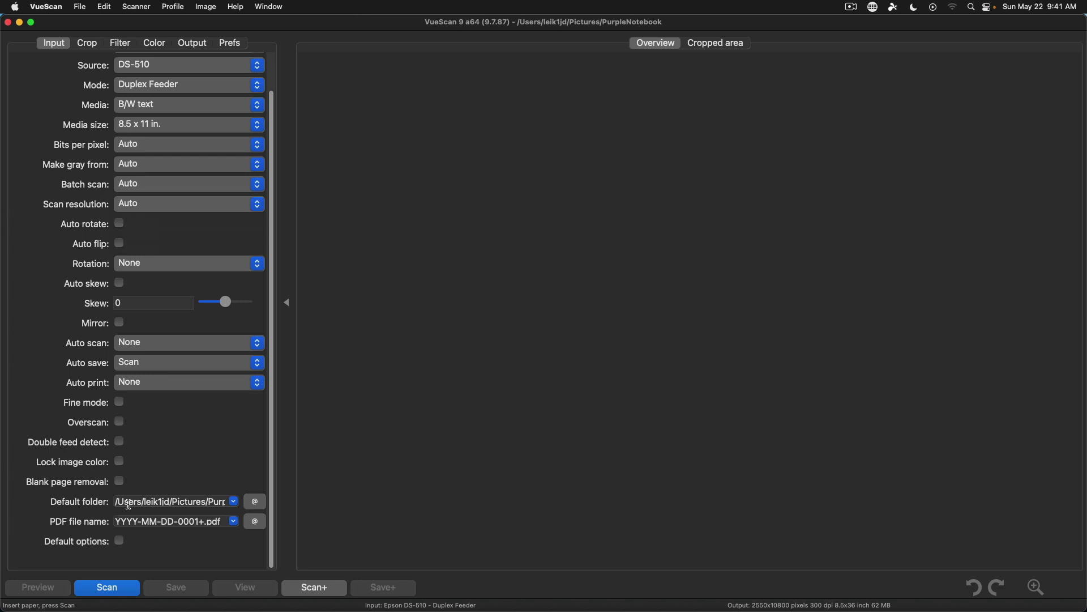
pyautogui.click(180, 504)
pyautogui.press('End')
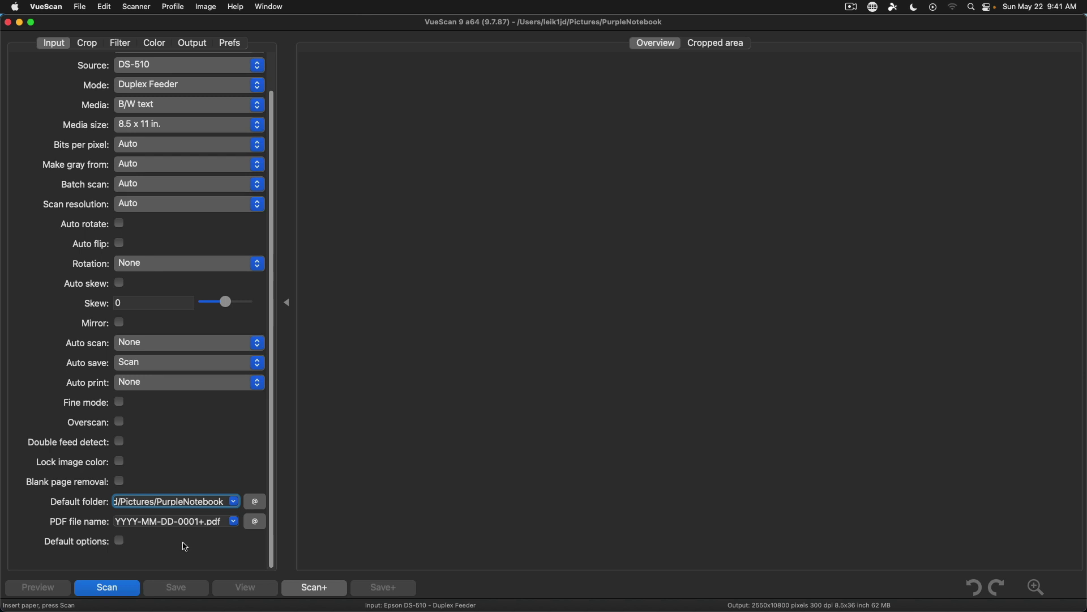
pyautogui.click(204, 562)
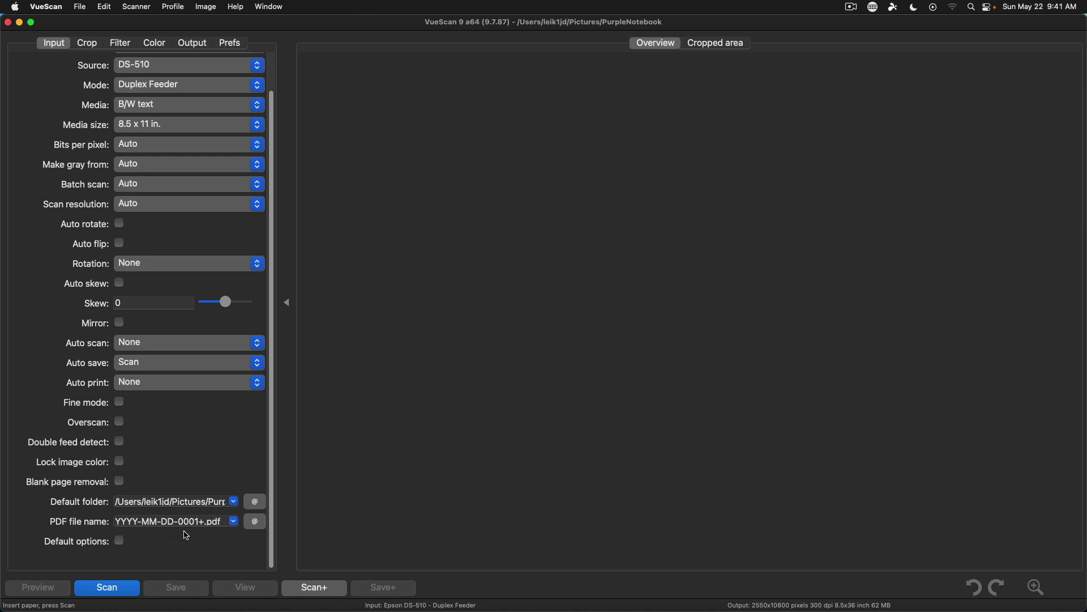
pyautogui.click(314, 589)
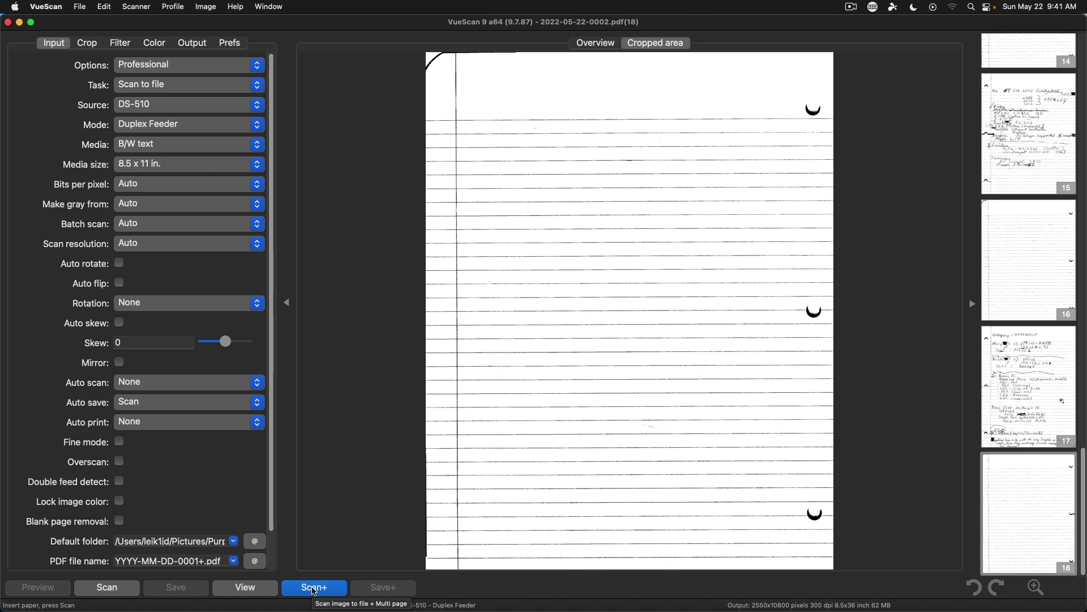
pyautogui.scroll(15, 1023, 490)
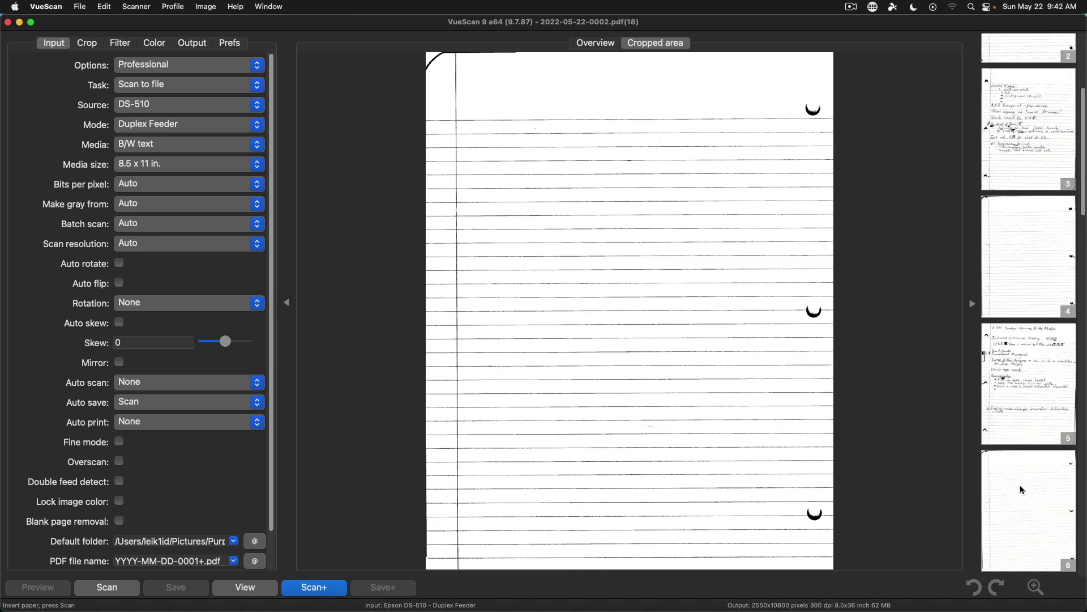
pyautogui.scroll(5, 1022, 490)
pyautogui.moveTo(364, 608)
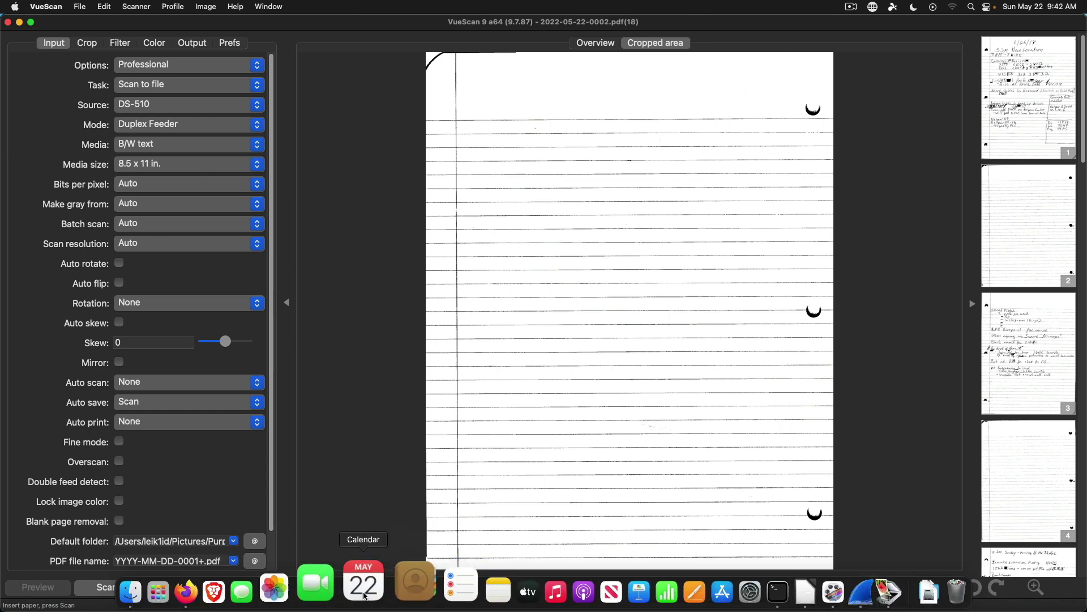
# Step: Open 2022-05-22-0002.pdf from the PurpleNotebook folder in Finder into Preview
pyautogui.click(173, 589)
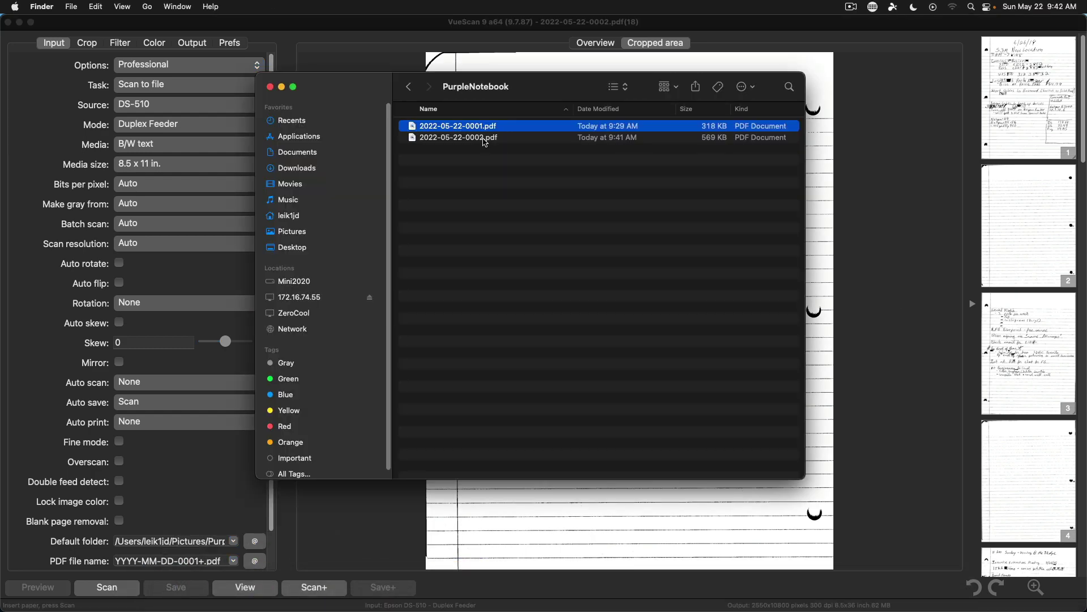
pyautogui.click(485, 139)
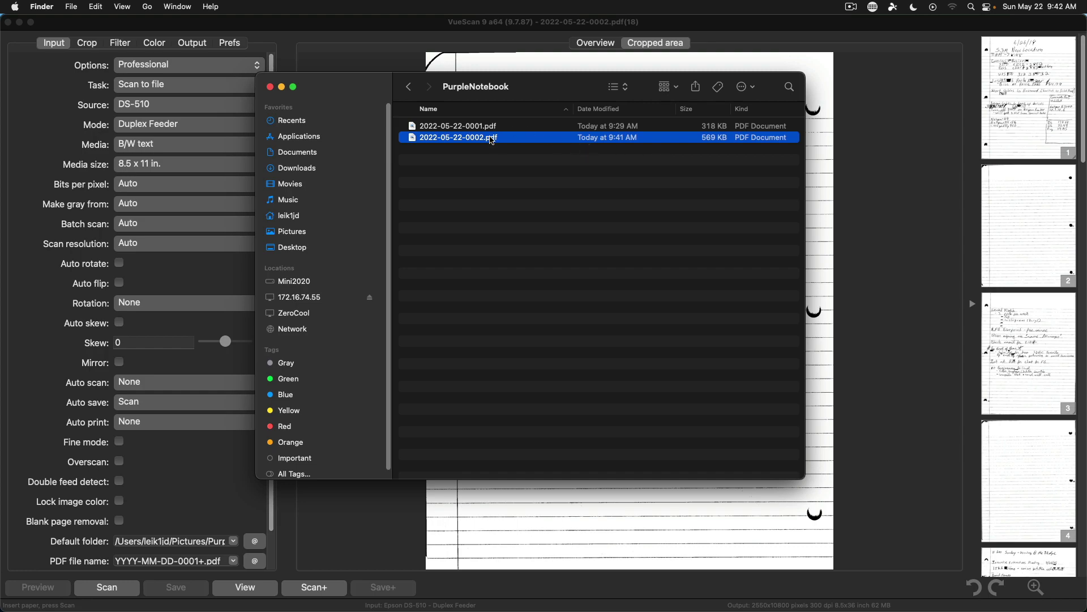
pyautogui.doubleClick(492, 140)
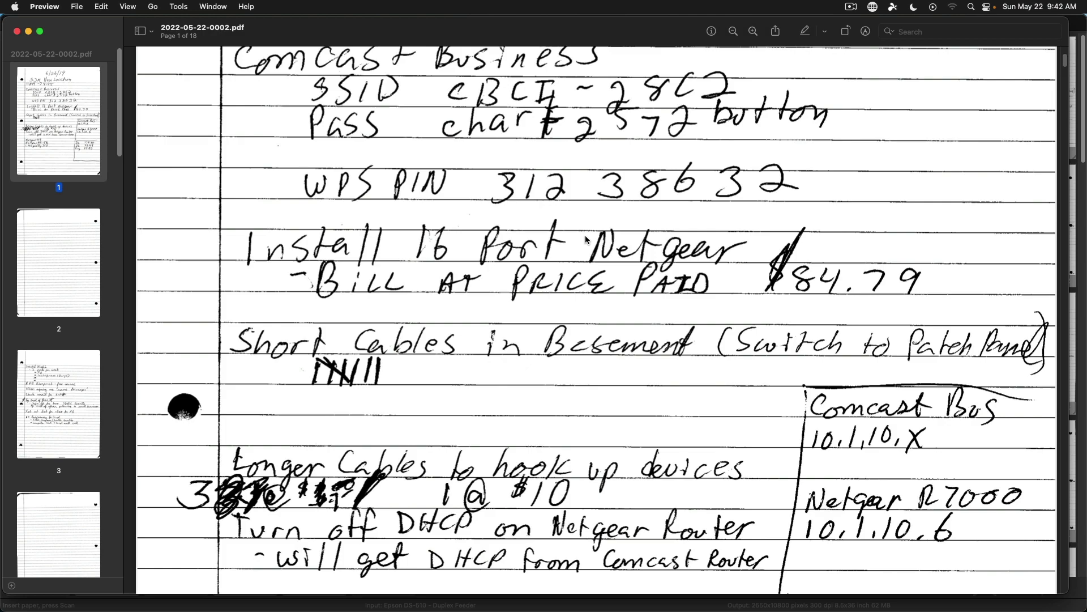
# Step: Scroll through the scanned handwritten pages of the PDF in Preview
pyautogui.scroll(-5, 585, 238)
pyautogui.scroll(-8, 586, 238)
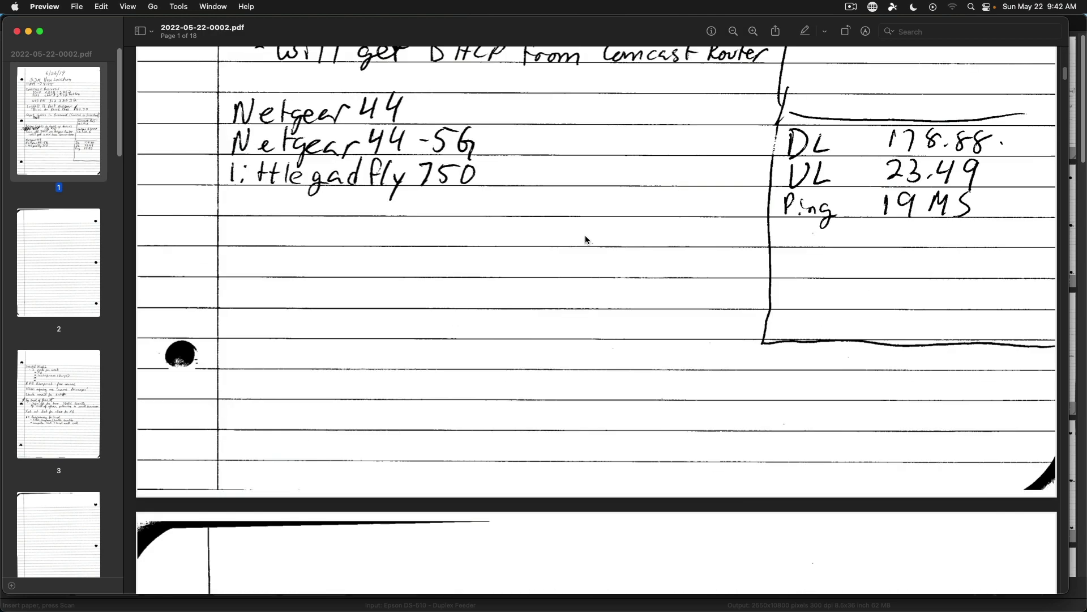
pyautogui.scroll(-8, 586, 238)
pyautogui.scroll(-5, 585, 239)
pyautogui.scroll(-10, 585, 239)
pyautogui.scroll(-5, 586, 239)
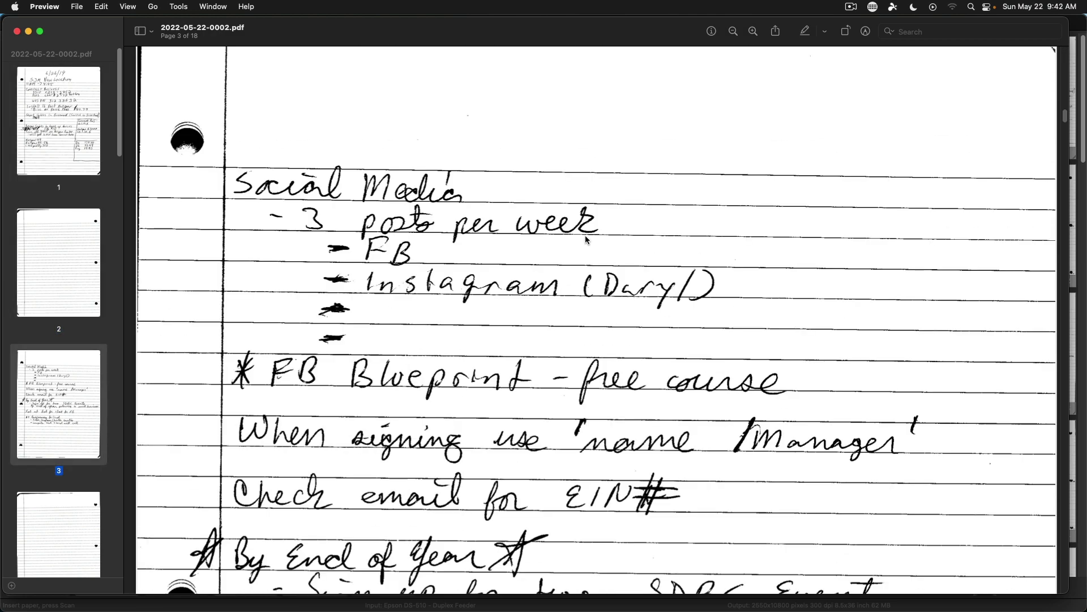
pyautogui.scroll(-5, 586, 239)
pyautogui.scroll(-10, 586, 239)
pyautogui.scroll(-10, 586, 239)
pyautogui.scroll(-10, 586, 239)
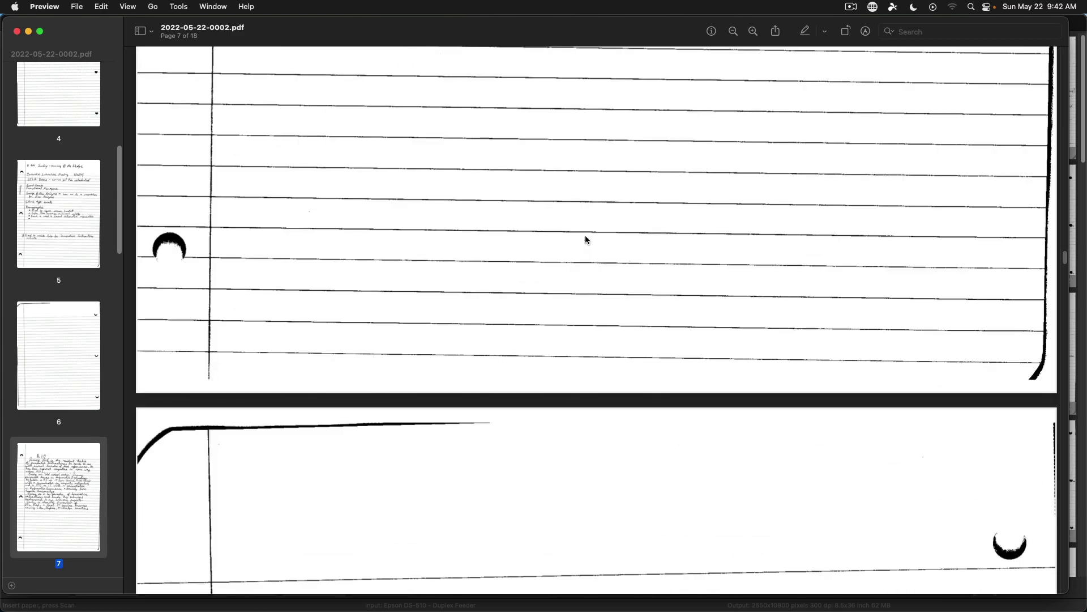
pyautogui.scroll(-5, 586, 240)
pyautogui.scroll(-5, 586, 239)
pyautogui.scroll(-5, 585, 239)
pyautogui.scroll(-10, 586, 239)
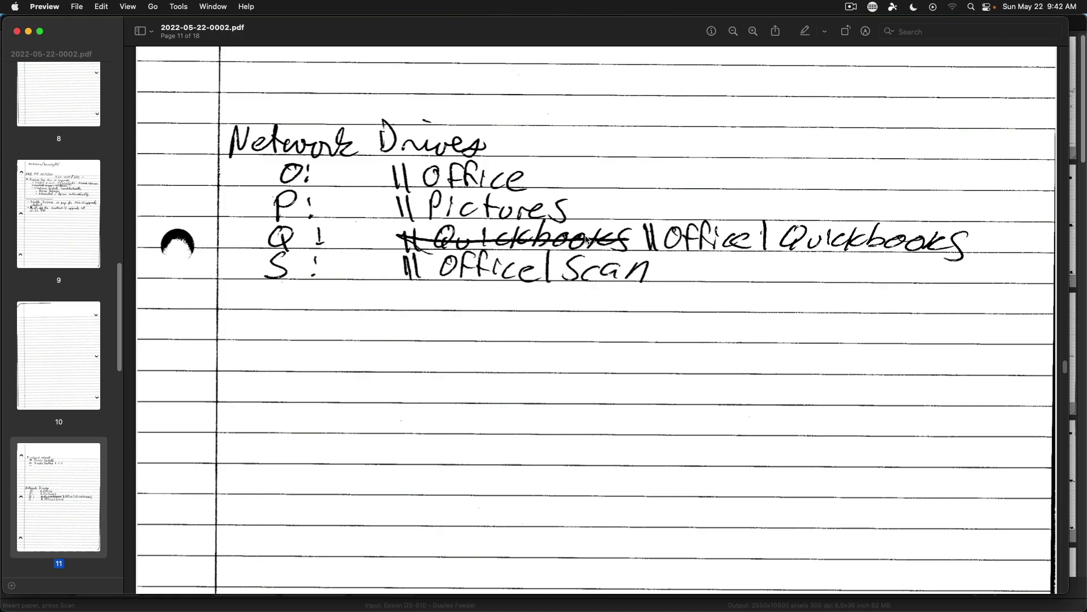
pyautogui.scroll(-5, 585, 239)
pyautogui.scroll(-10, 586, 240)
pyautogui.scroll(-8, 586, 240)
pyautogui.scroll(-8, 585, 239)
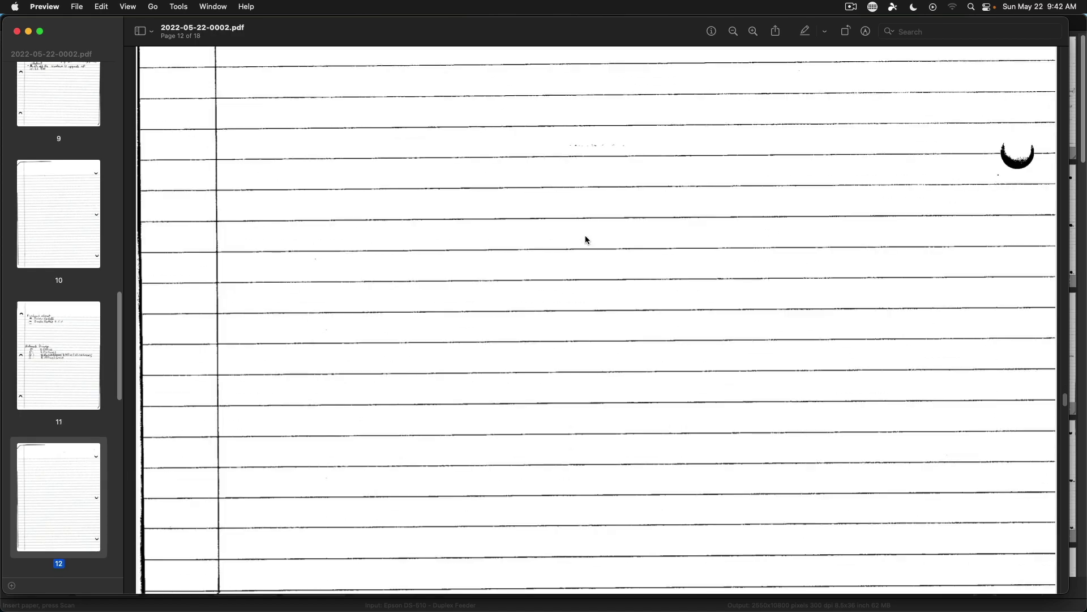
pyautogui.scroll(-5, 586, 240)
pyautogui.scroll(-5, 586, 240)
pyautogui.scroll(-8, 585, 239)
pyautogui.scroll(-5, 586, 240)
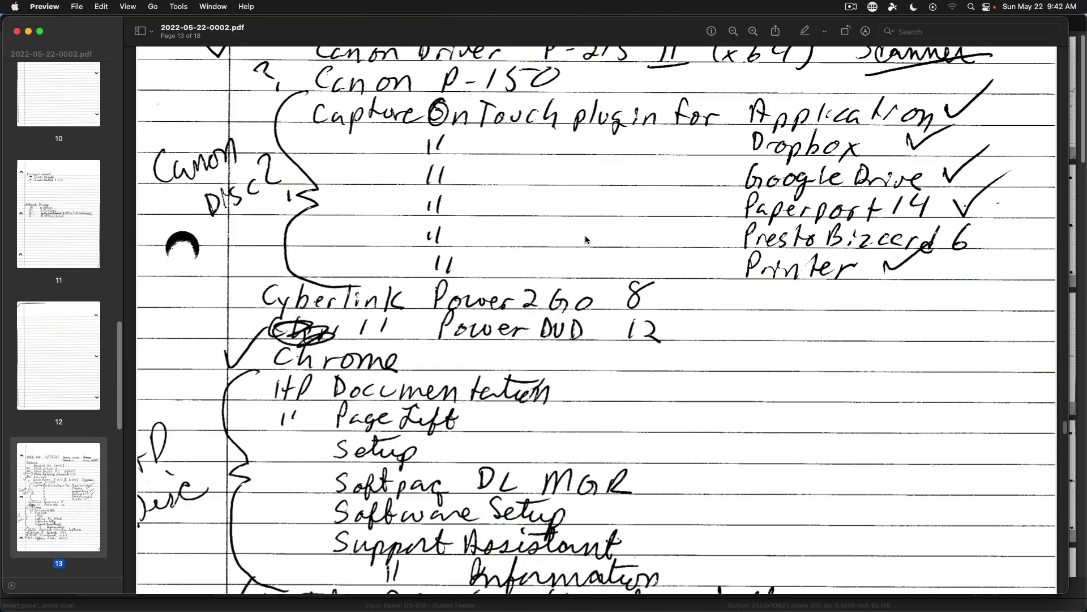
pyautogui.scroll(-10, 585, 240)
pyautogui.scroll(-10, 586, 240)
pyautogui.scroll(-5, 585, 239)
pyautogui.scroll(-6, 585, 239)
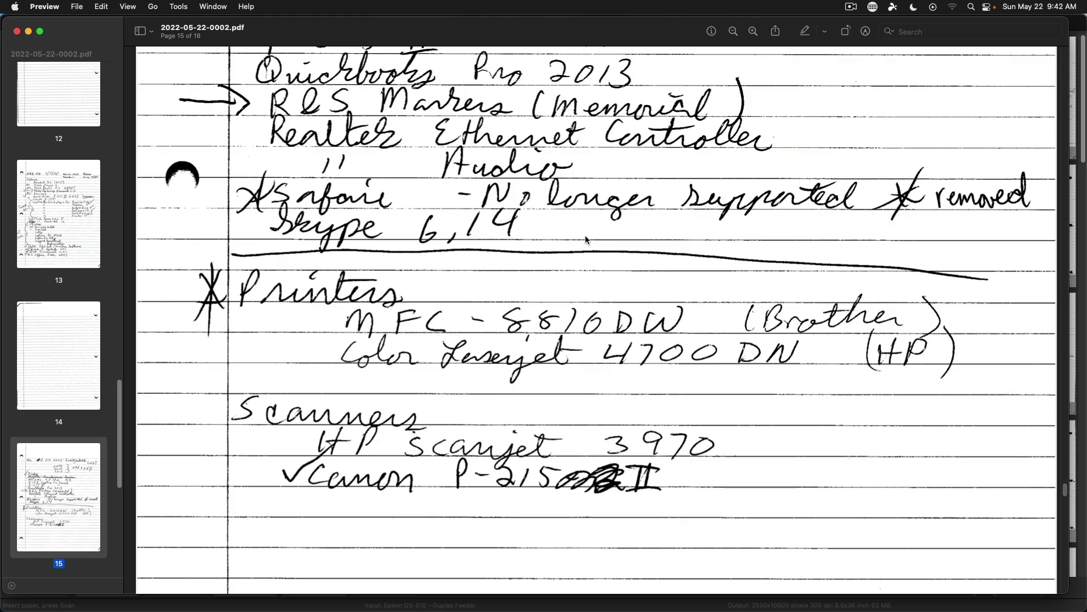
pyautogui.scroll(-7, 585, 239)
pyautogui.scroll(-7, 586, 240)
pyautogui.scroll(-10, 585, 240)
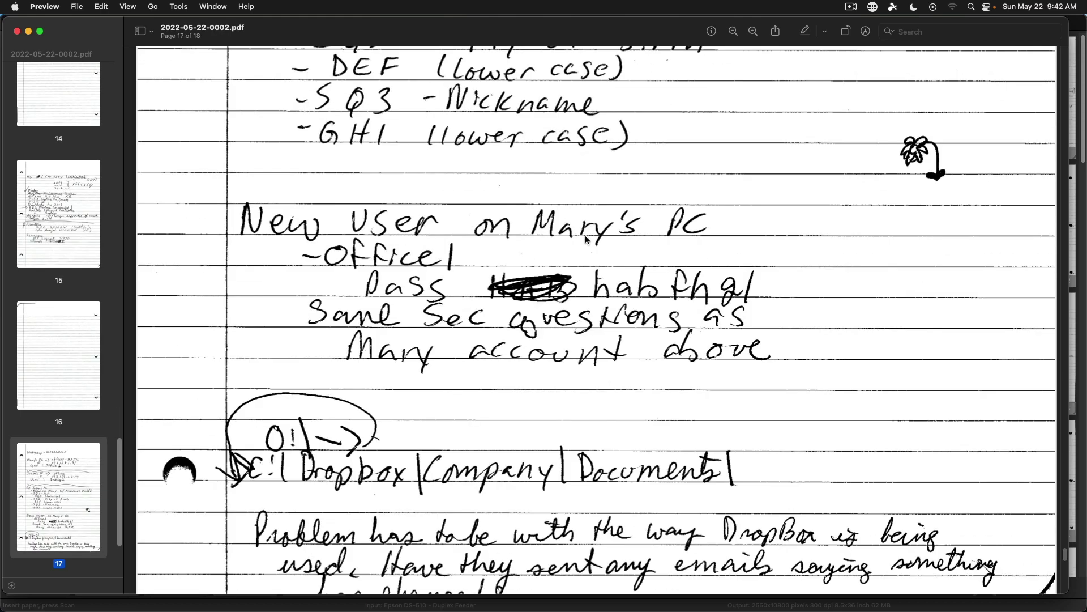
pyautogui.scroll(-3, 586, 240)
pyautogui.scroll(-3, 585, 240)
pyautogui.scroll(-5, 585, 238)
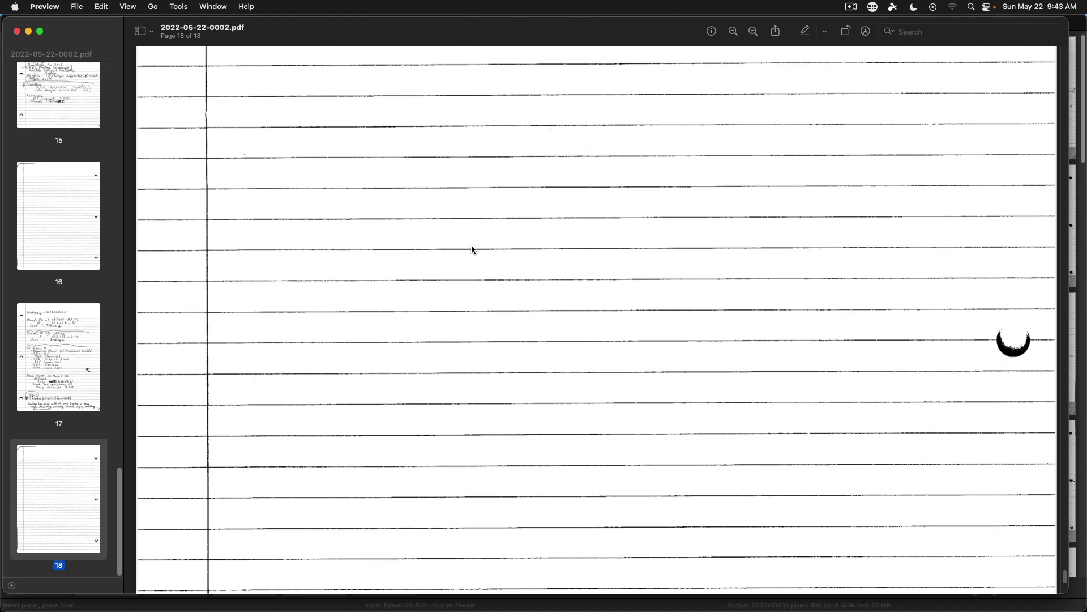
# Step: Close the PDF, bring VueScan forward, and review the Crop, Filter and Color tabs
pyautogui.click(17, 32)
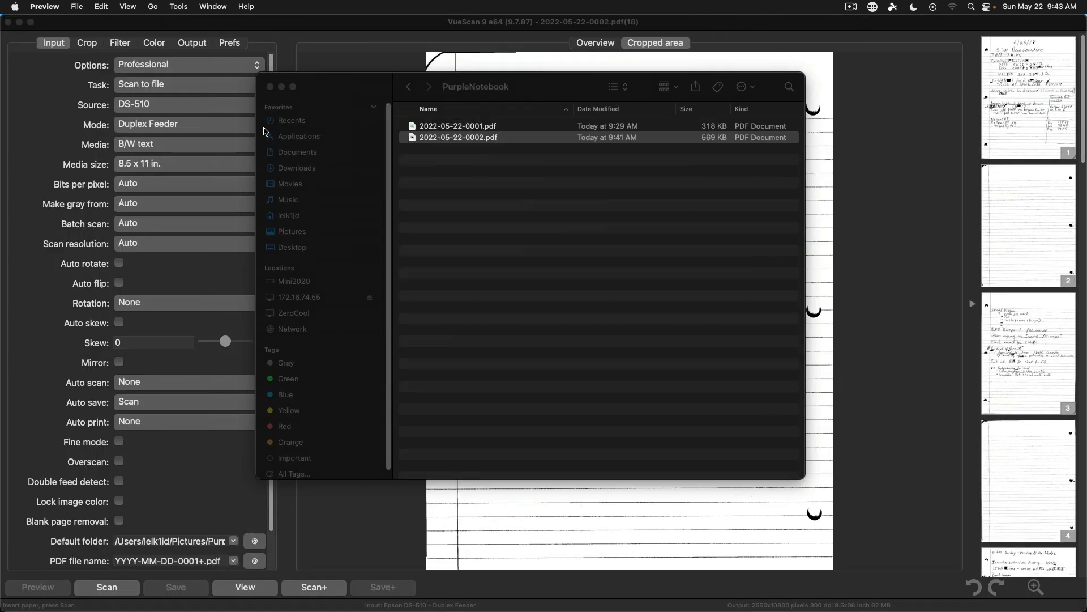
pyautogui.click(372, 32)
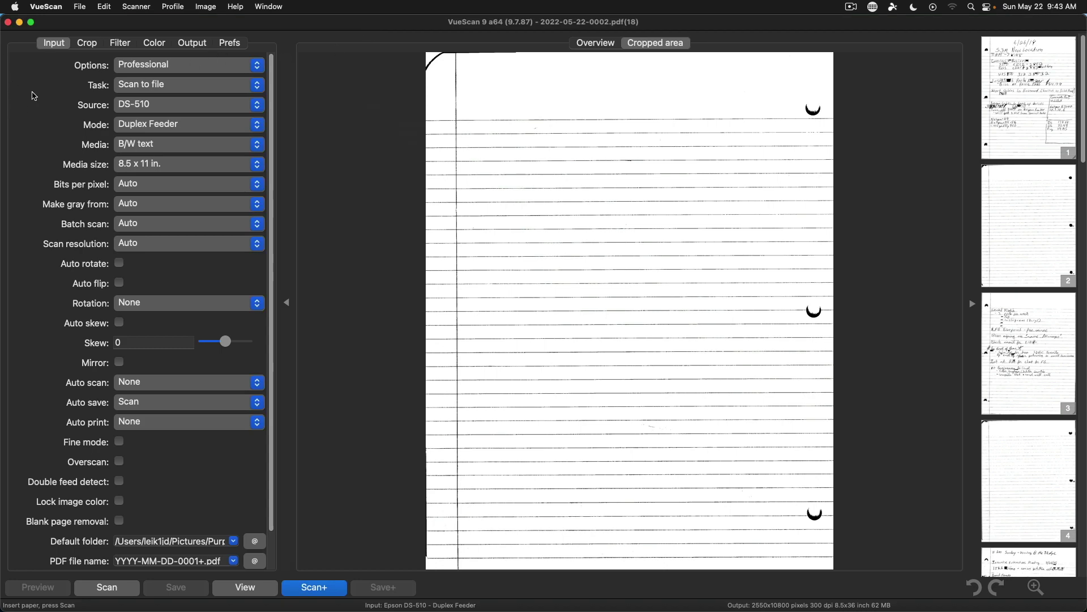
pyautogui.click(88, 49)
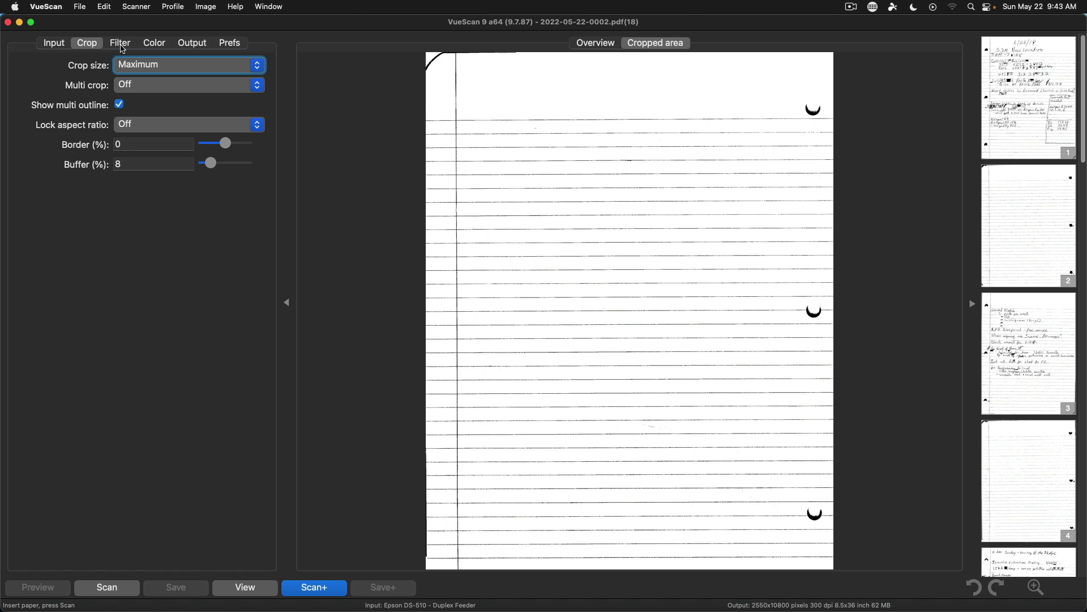
pyautogui.click(122, 44)
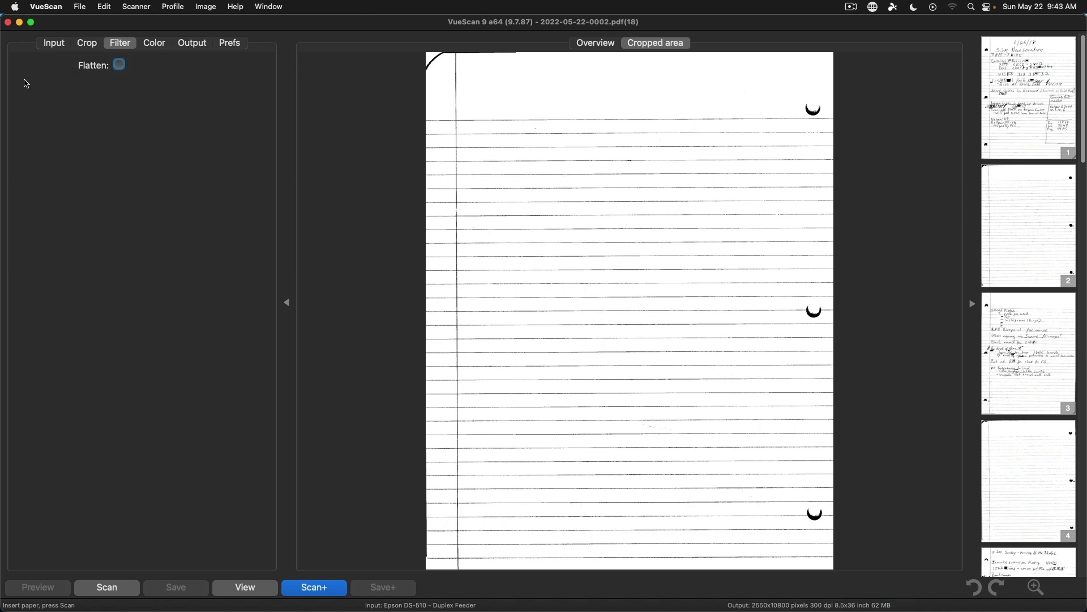
pyautogui.click(153, 44)
# Step: Review the Output and Prefs settings, then return to the Input tab
pyautogui.click(194, 46)
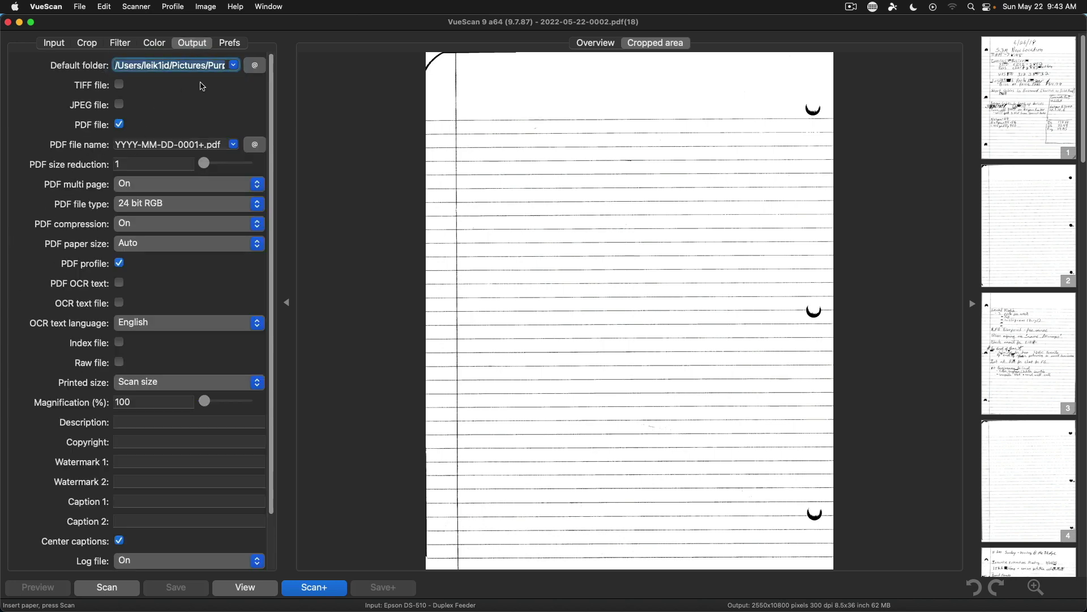
pyautogui.click(228, 46)
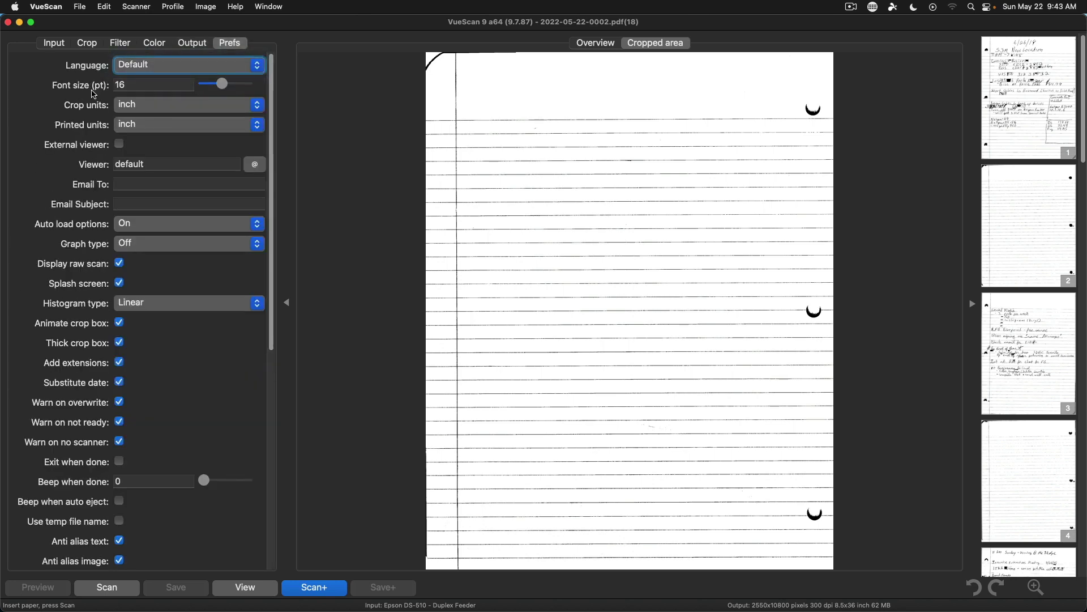
pyautogui.scroll(-2, 19, 279)
pyautogui.scroll(-10, 19, 279)
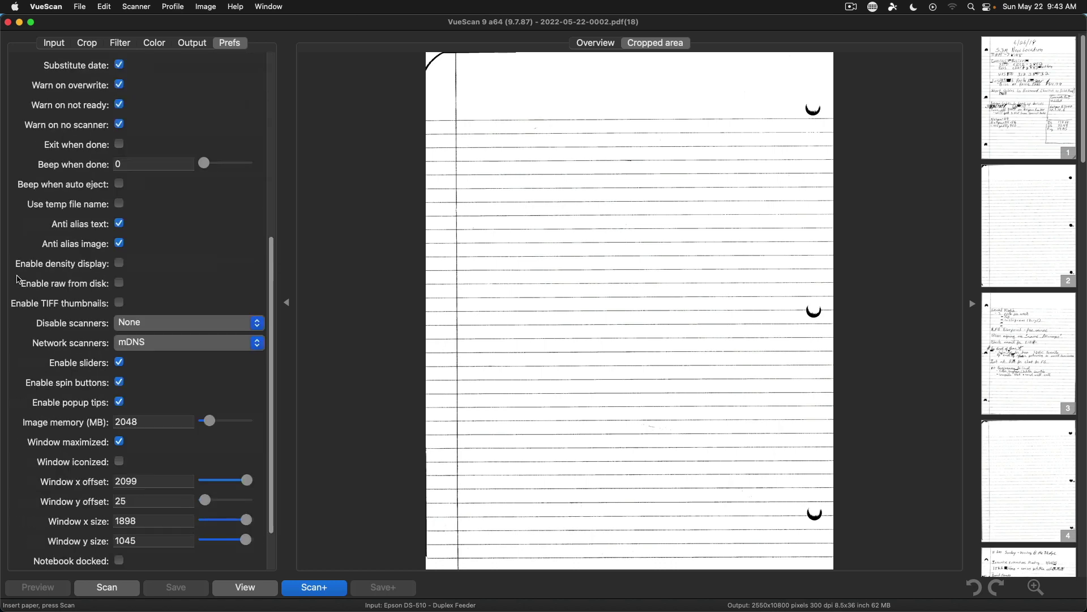
pyautogui.scroll(-2, 19, 279)
pyautogui.scroll(10, 19, 279)
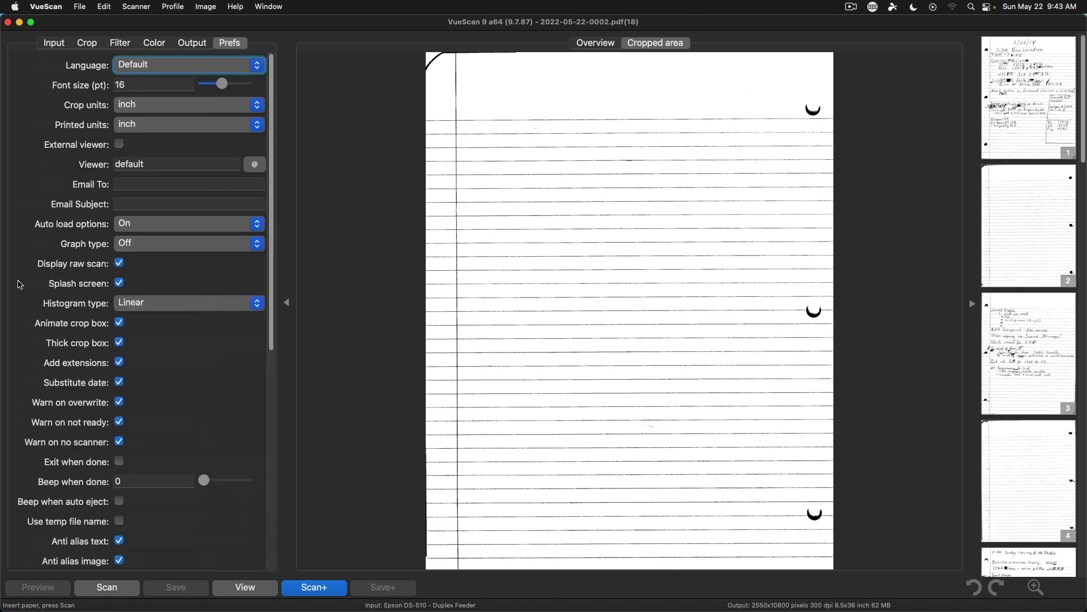
pyautogui.click(59, 44)
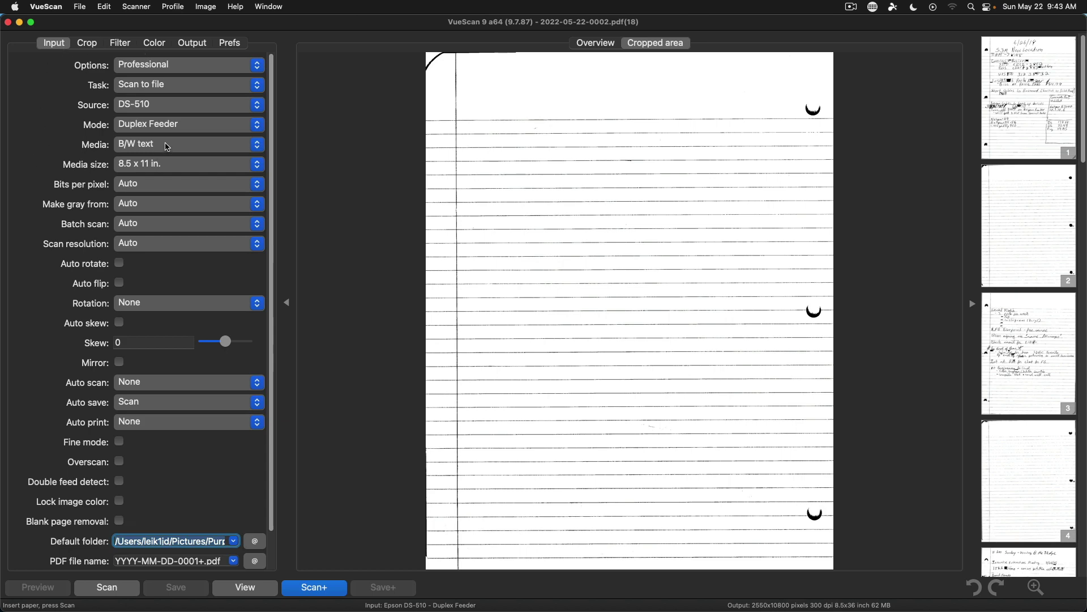
pyautogui.click(168, 147)
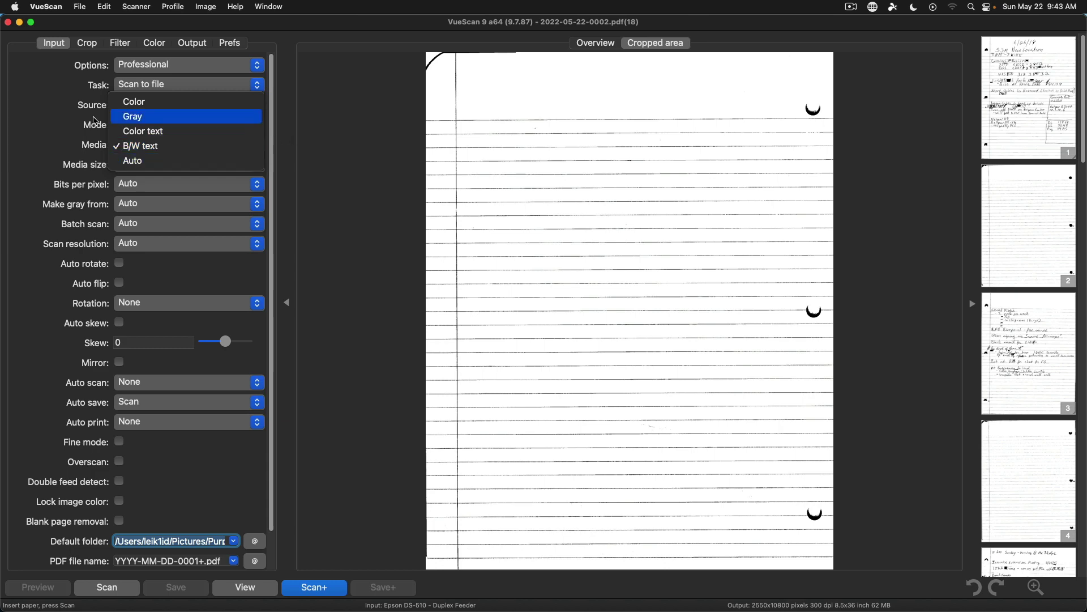
pyautogui.click(4, 138)
pyautogui.scroll(-2, 24, 322)
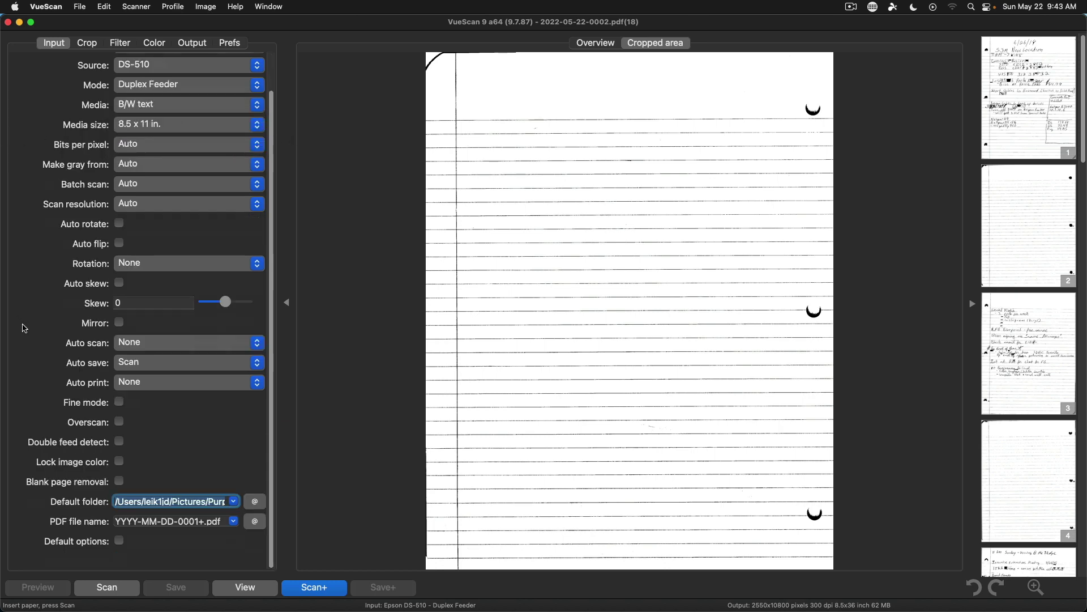